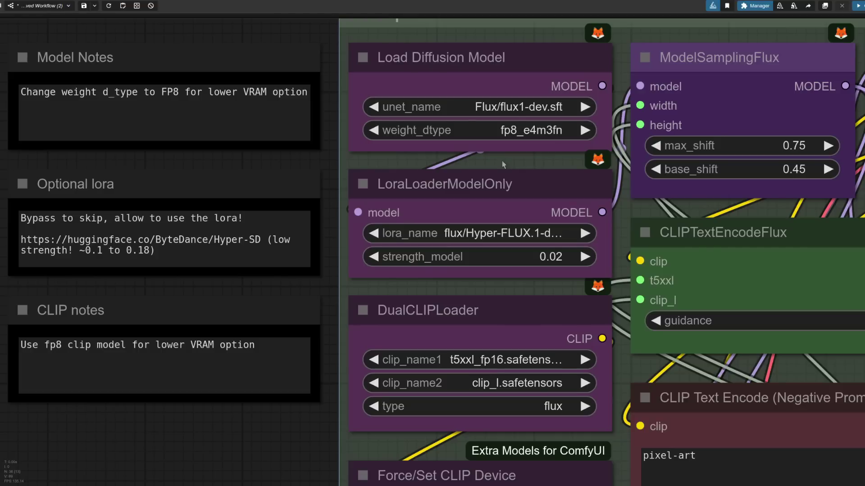
- Bring up the node search on the canvas and dismiss it without adding a node
{"action": "double_click", "coordinate": [502, 164]}
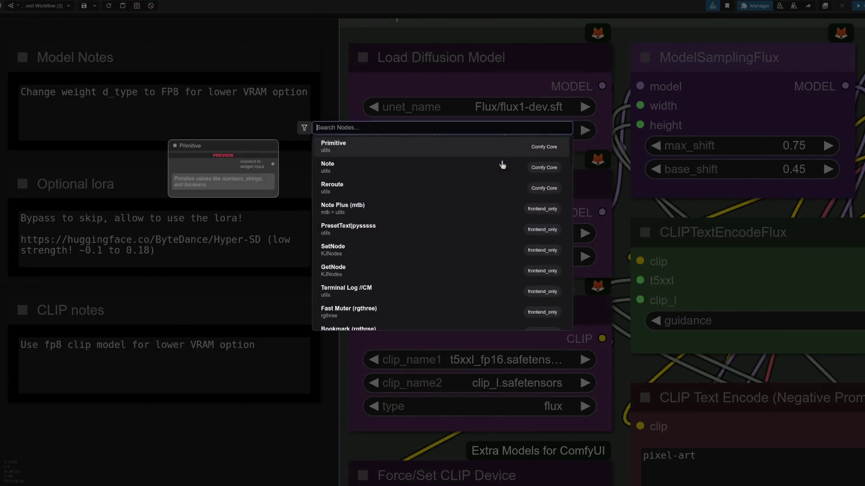
{"action": "key", "text": "Escape"}
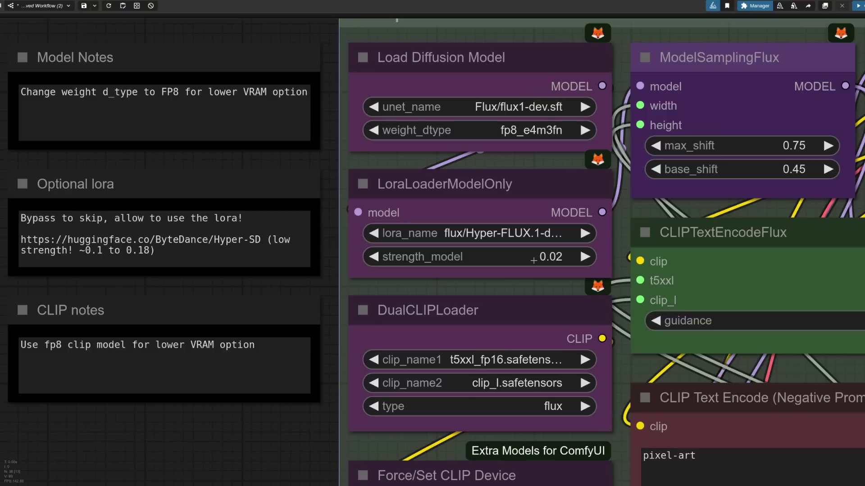
- Zoom and pan the canvas over to the KSampler and the Save Image output
{"action": "scroll", "coordinate": [534, 260], "scroll_direction": "down", "scroll_amount": 5}
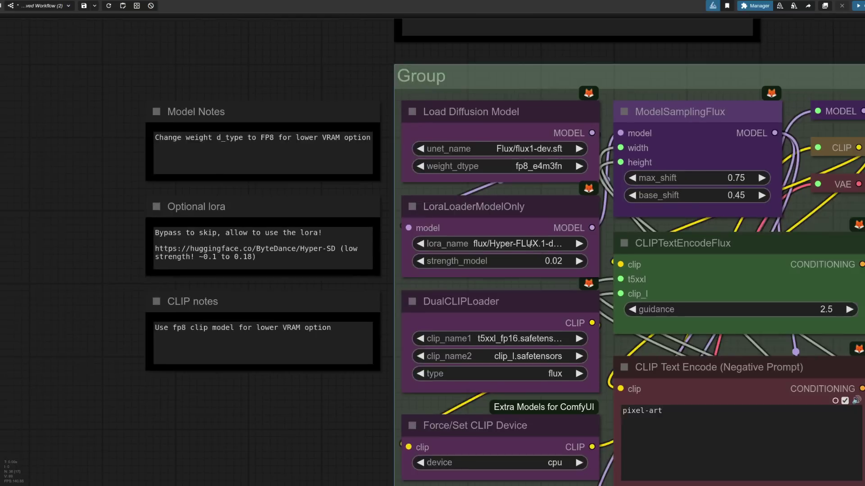
{"action": "scroll", "coordinate": [449, 318], "scroll_direction": "up", "scroll_amount": 3}
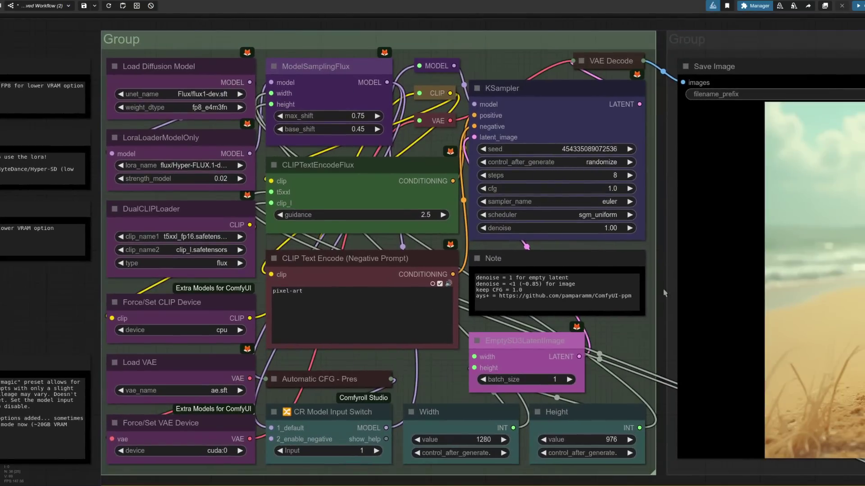
{"action": "scroll", "coordinate": [663, 289], "scroll_direction": "down", "scroll_amount": 5}
{"action": "left_click_drag", "start_coordinate": [703, 77], "coordinate": [484, 1]}
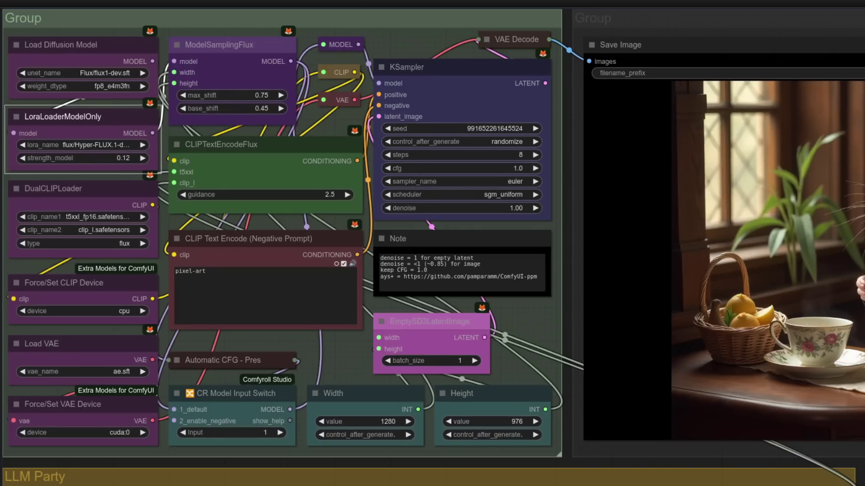
- Pan the canvas left so the whole generated mouse-and-teacup image is visible
{"action": "left_click_drag", "start_coordinate": [557, 117], "coordinate": [164, 117]}
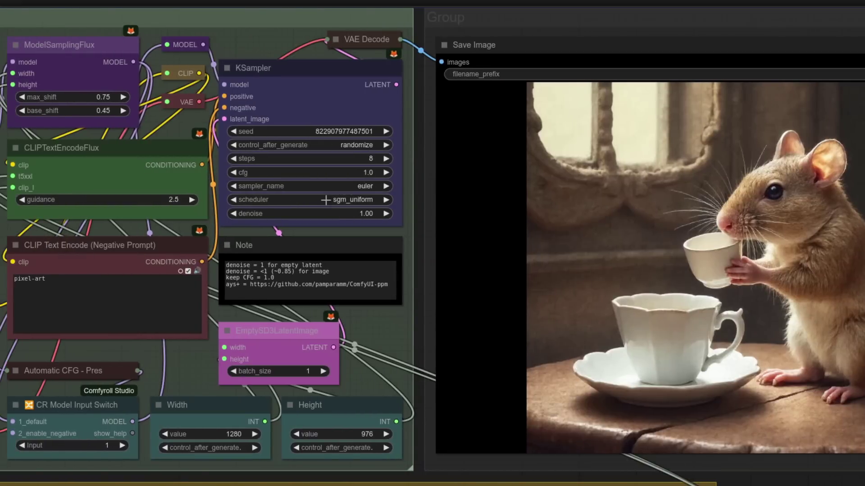
- Set the KSampler sampler to deis and the scheduler to beta
{"action": "left_click", "coordinate": [362, 186]}
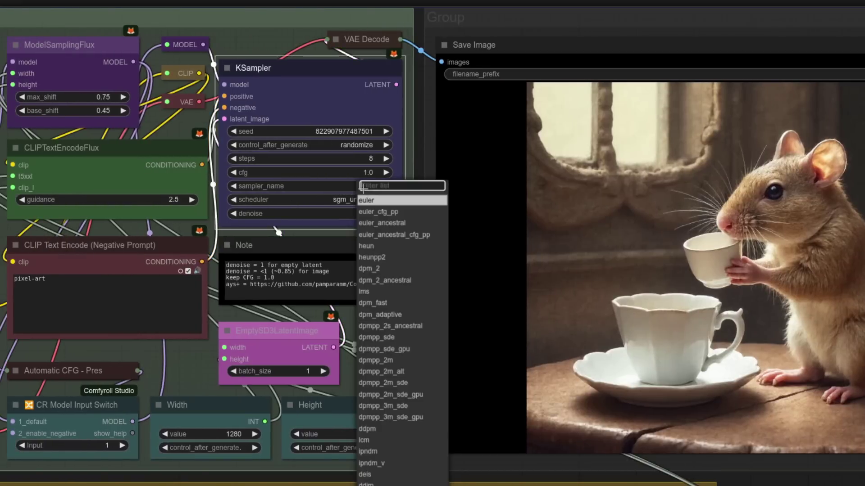
{"action": "left_click", "coordinate": [388, 475]}
{"action": "left_click", "coordinate": [350, 199]}
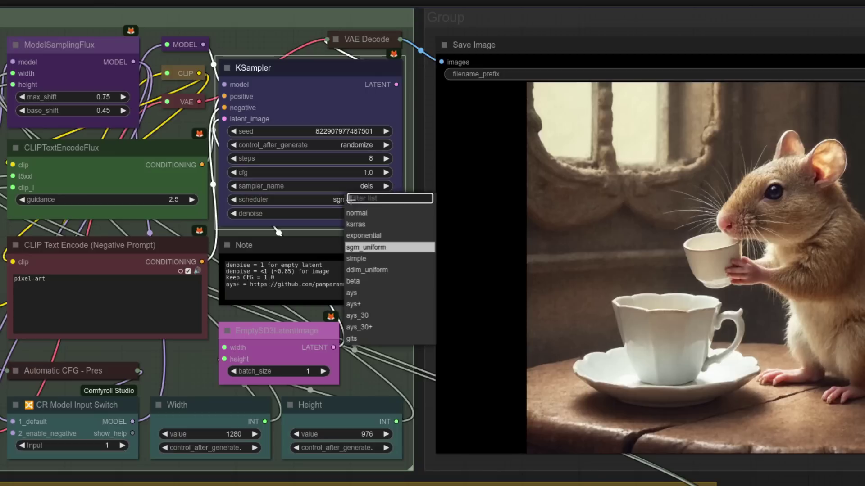
{"action": "left_click", "coordinate": [375, 284]}
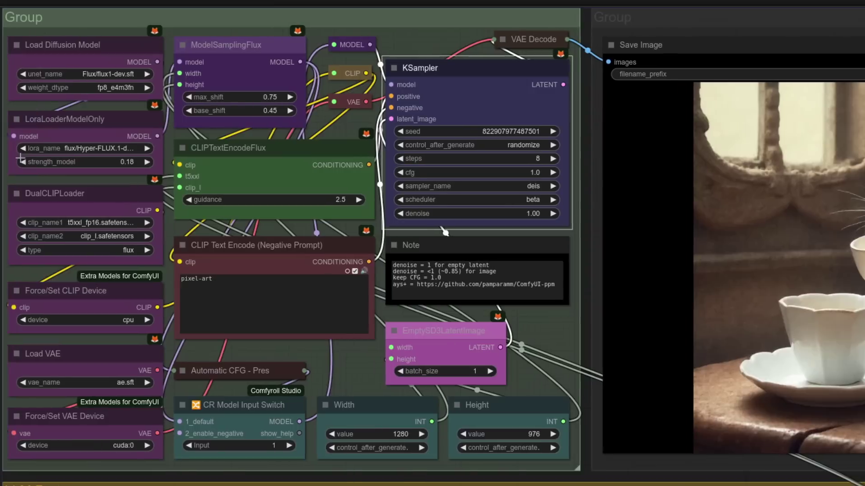
- Lower the LoRA strength to 0.14, queue a generation, and switch the scheduler to sgm_uniform
{"action": "left_click", "coordinate": [22, 161]}
{"action": "left_click", "coordinate": [22, 162]}
{"action": "left_click", "coordinate": [22, 162]}
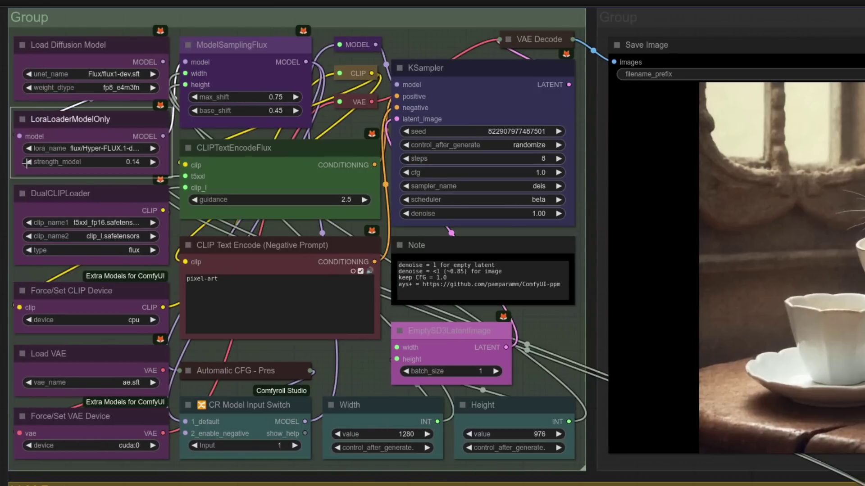
{"action": "key", "text": "ctrl+Return"}
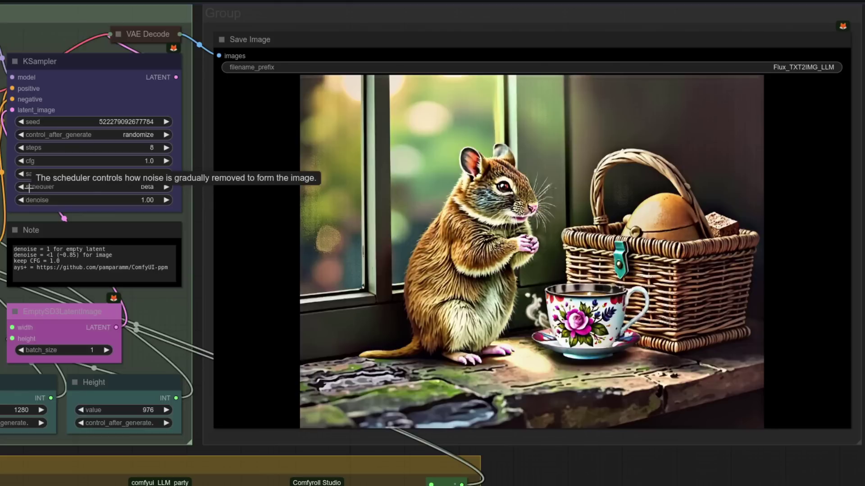
{"action": "left_click", "coordinate": [29, 189]}
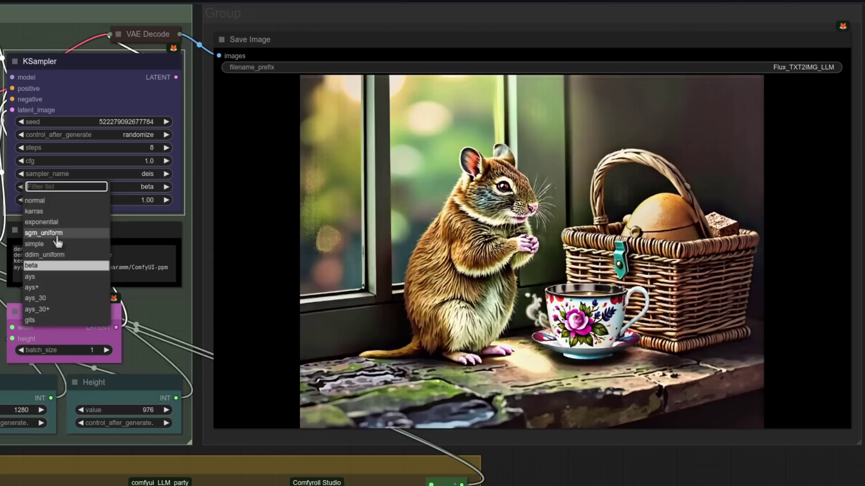
{"action": "left_click", "coordinate": [44, 232]}
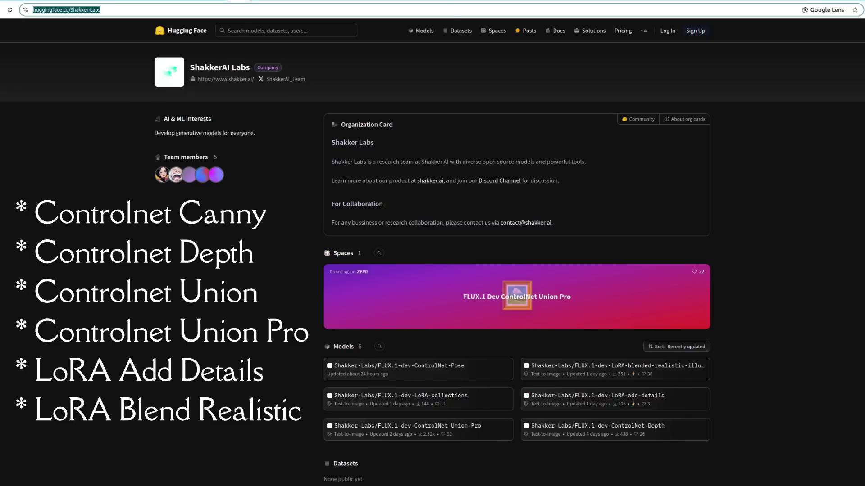
- Scroll down the Hugging Face page to browse the FLUX.1-dev ControlNet models
{"action": "scroll", "coordinate": [480, 426], "scroll_direction": "down", "scroll_amount": 1}
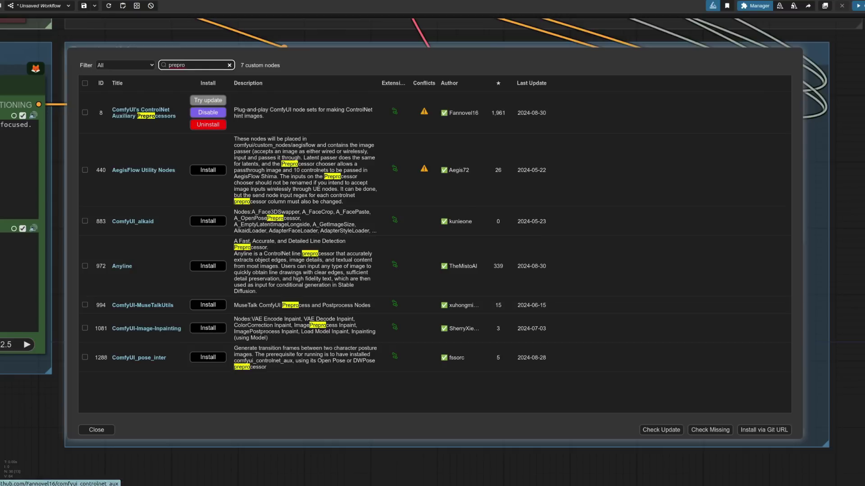
- Close the Custom Nodes Manager list and then the Manager menu
{"action": "left_click", "coordinate": [97, 429]}
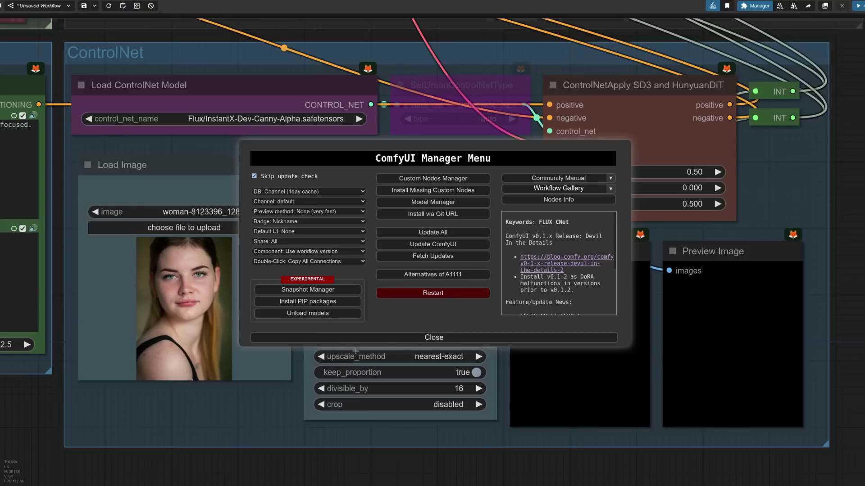
{"action": "left_click", "coordinate": [414, 338]}
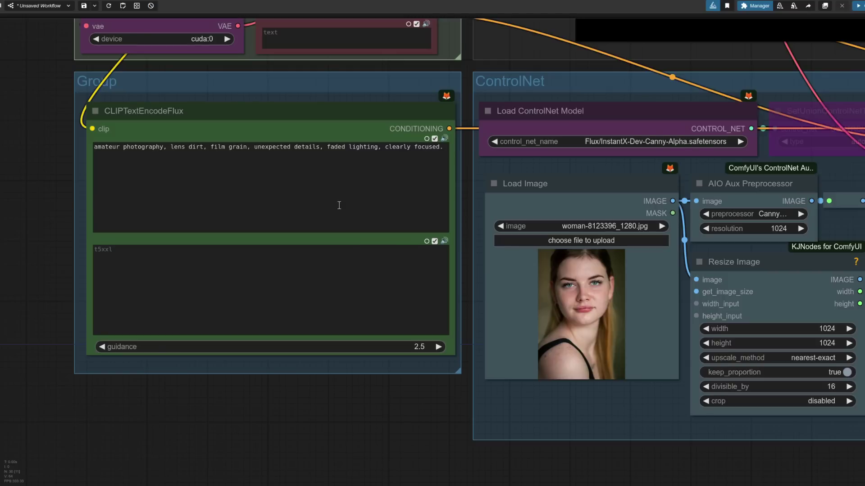
- Filter ControlNets by 'flux', load Shakker-Dev-Depth, and choose DepthAnythingV2Preprocessor
{"action": "scroll", "coordinate": [339, 205], "scroll_direction": "down", "scroll_amount": 2}
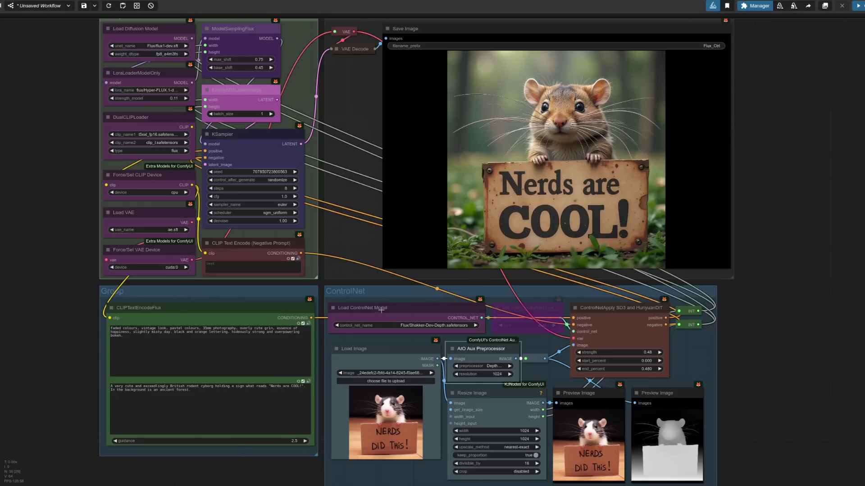
{"action": "left_click", "coordinate": [423, 326]}
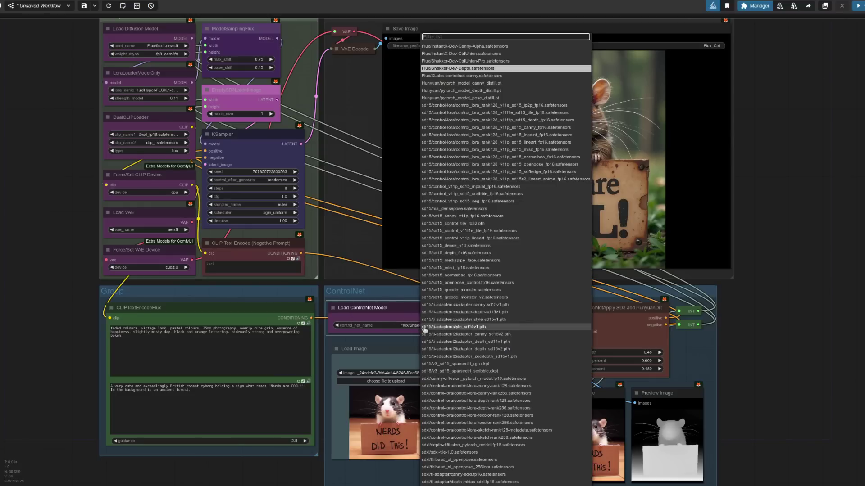
{"action": "type", "text": "flux"}
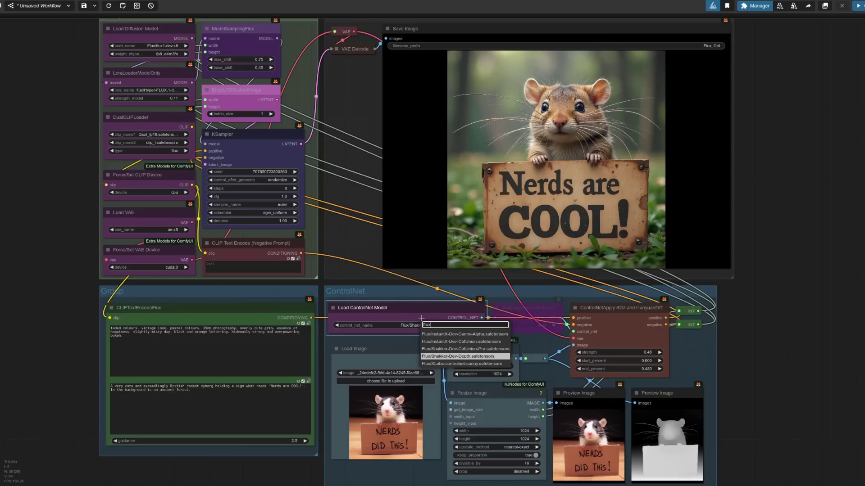
{"action": "left_click", "coordinate": [454, 358]}
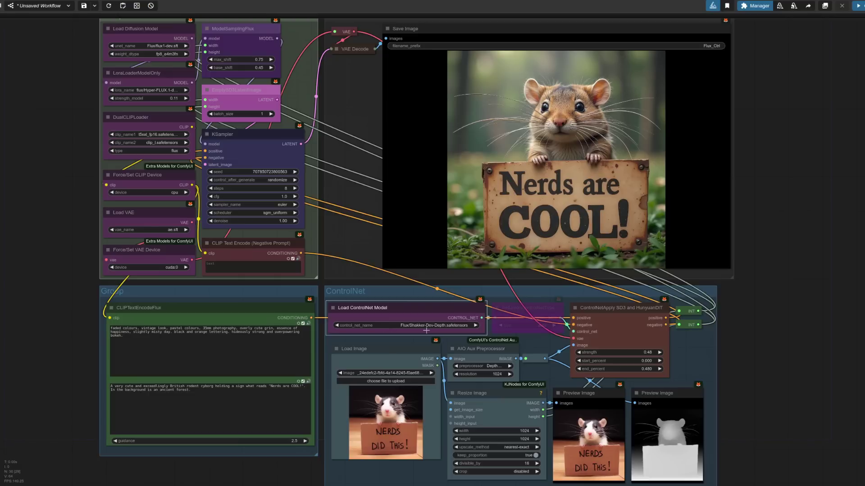
{"action": "left_click", "coordinate": [479, 366]}
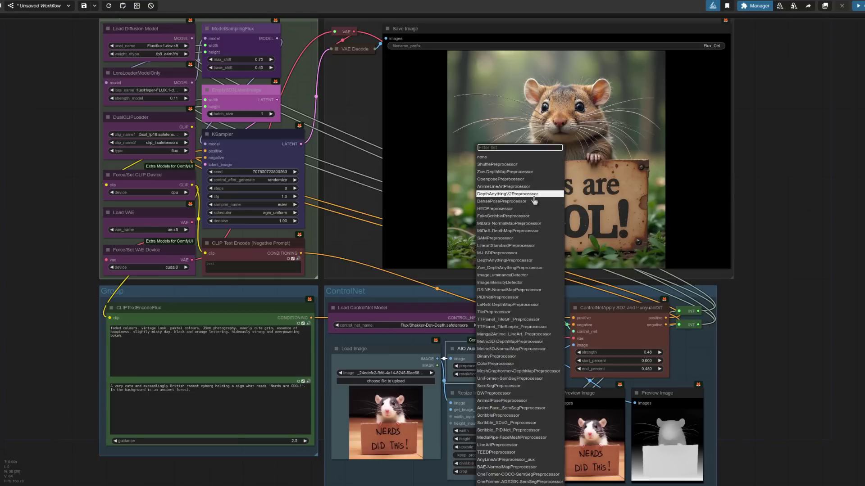
{"action": "left_click", "coordinate": [518, 195]}
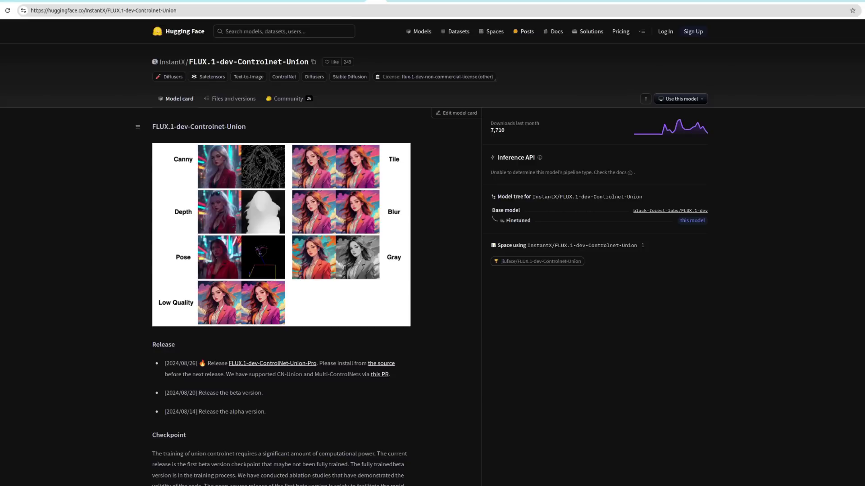
- Show the Files and versions listing of the Controlnet-Union repository
{"action": "left_click", "coordinate": [234, 101]}
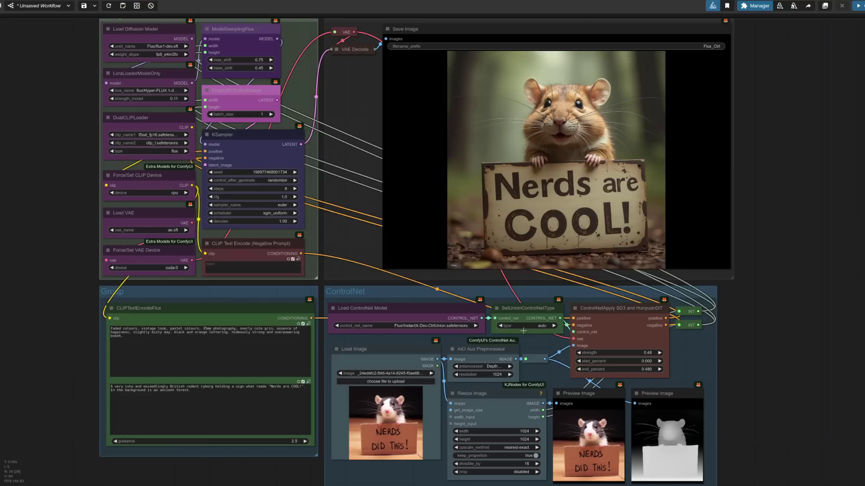
- Switch control_net_name to Flux/Shakker-Dev-CtrlUnion-Pro.safetensors and check the union type is auto
{"action": "left_click", "coordinate": [523, 331]}
{"action": "left_click", "coordinate": [480, 359]}
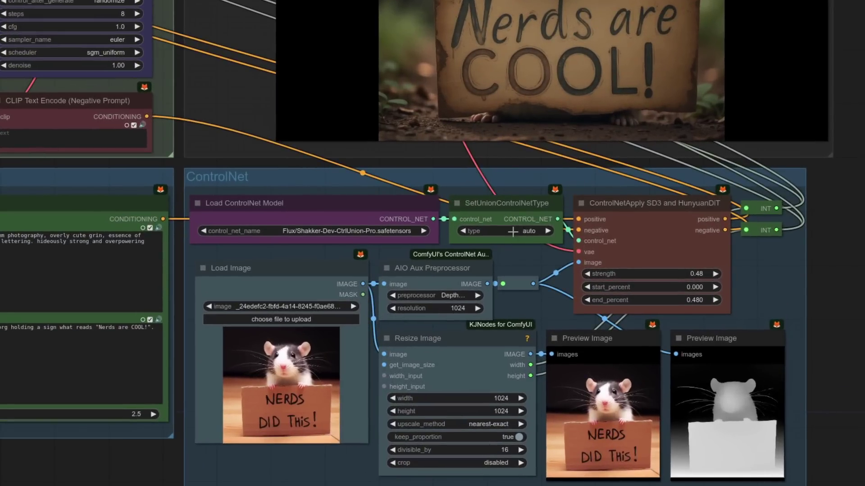
{"action": "left_click", "coordinate": [512, 232]}
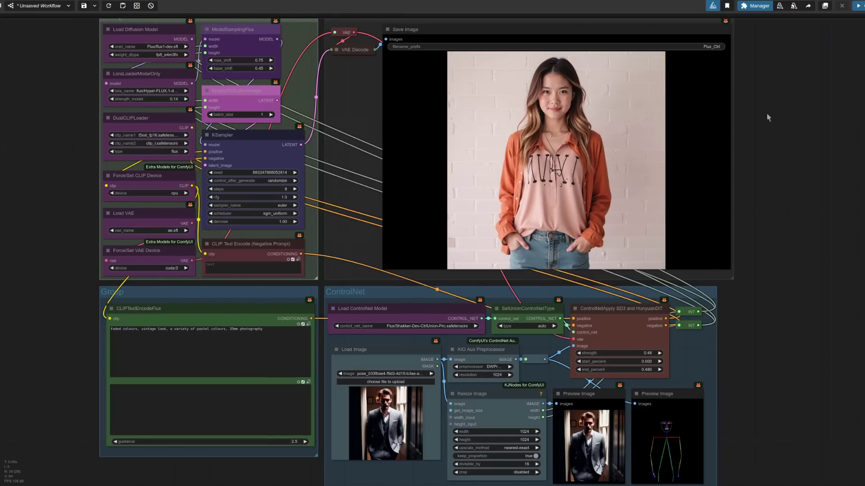
- Set the AIO Aux Preprocessor to DWPreprocessor to extract the pose
{"action": "left_click", "coordinate": [484, 367]}
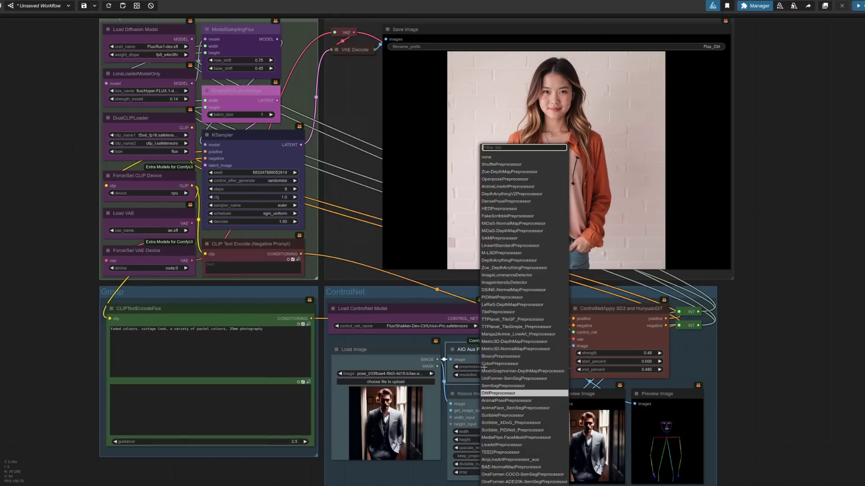
{"action": "left_click", "coordinate": [509, 394]}
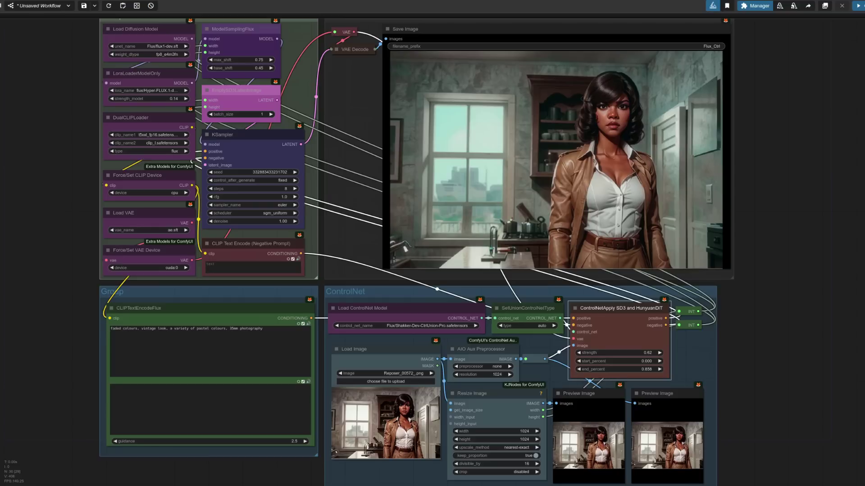
- Set the union control type to tile, then bypass the SetUnionControlNetType node
{"action": "left_click", "coordinate": [532, 326]}
{"action": "left_click", "coordinate": [563, 322]}
{"action": "key", "text": "ctrl+b"}
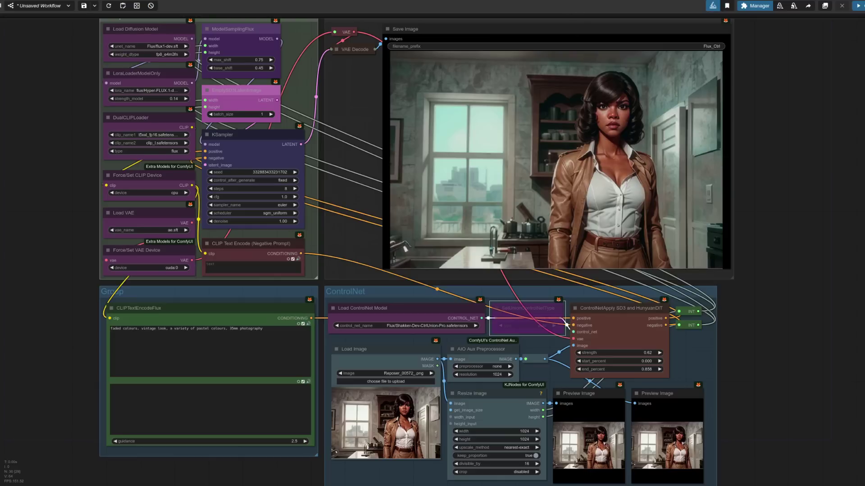
- Undo and redo the bypass, then re-enable the SetUnionControlNetType node
{"action": "key", "text": "ctrl+z"}
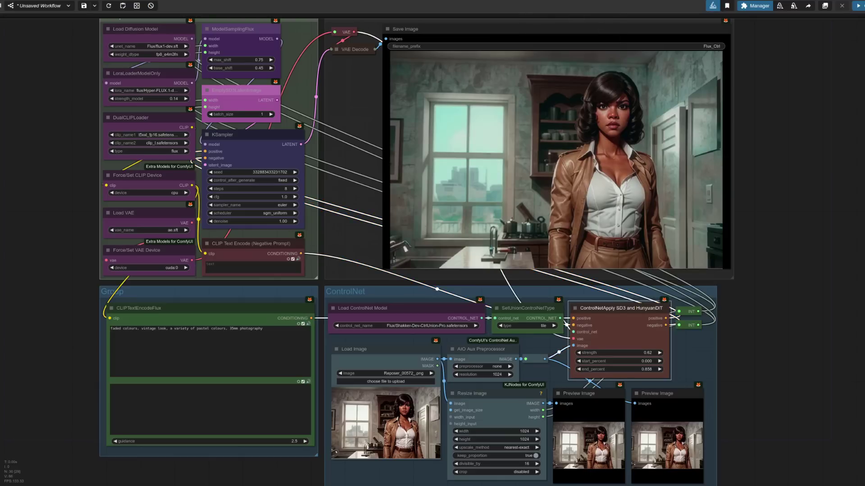
{"action": "key", "text": "ctrl+y"}
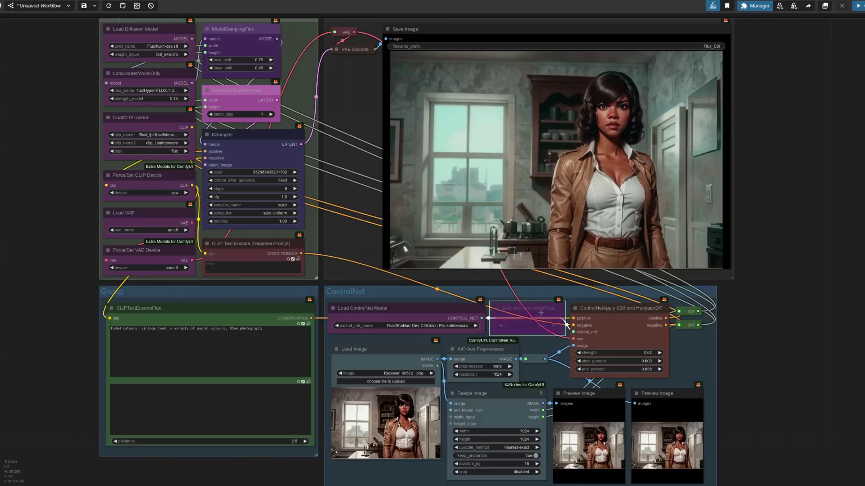
{"action": "key", "text": "ctrl+b"}
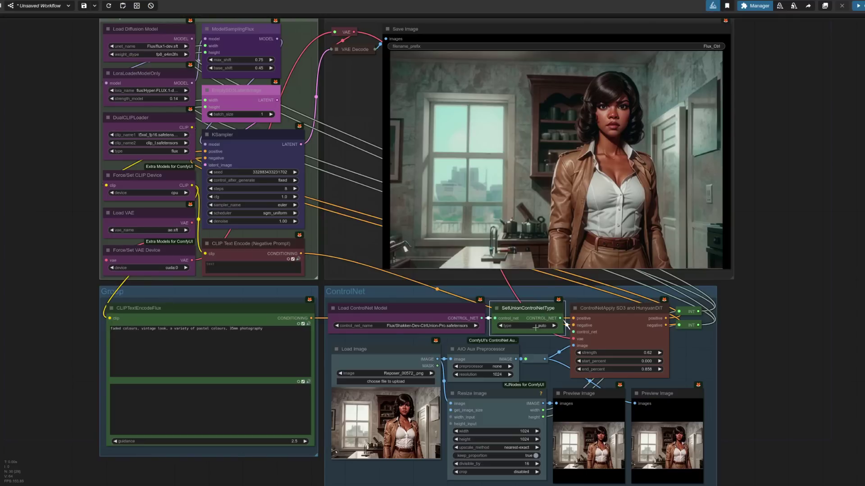
- Try the depth union control type, then switch it back to tile
{"action": "left_click", "coordinate": [541, 326]}
{"action": "left_click", "coordinate": [559, 352]}
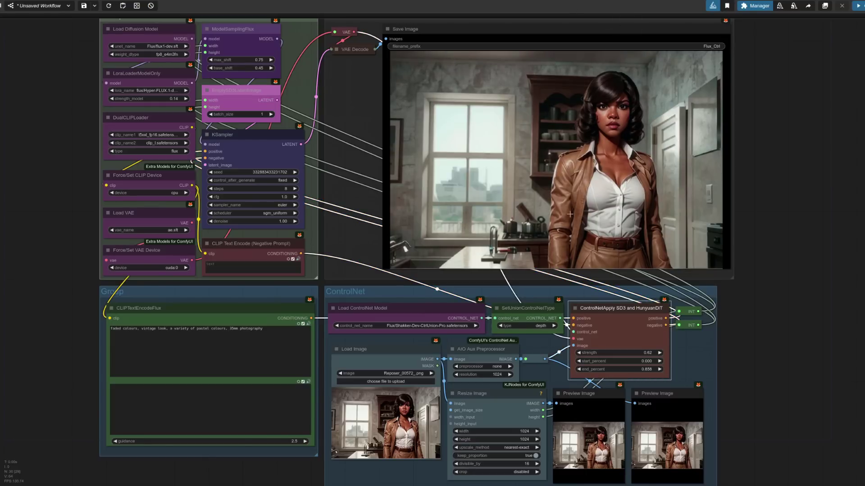
{"action": "left_click", "coordinate": [527, 331]}
{"action": "left_click", "coordinate": [540, 386]}
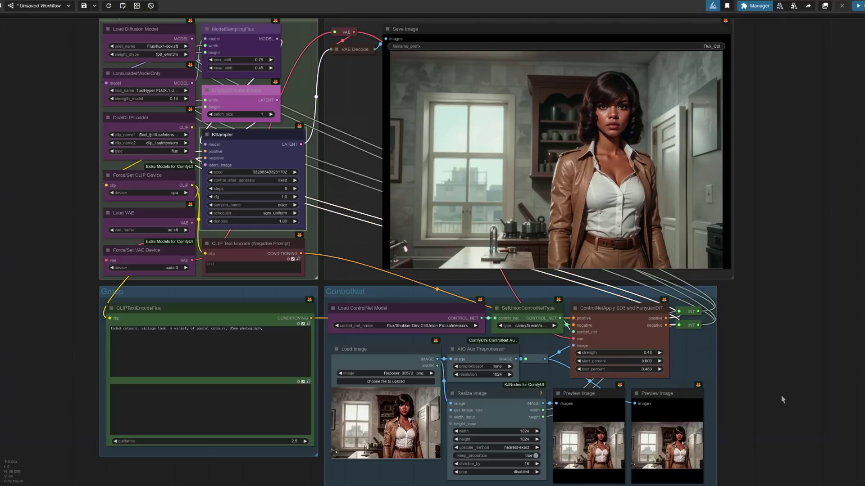
- Switch the union control type to canny/lineart/anime_lineart/mlsd
{"action": "left_click", "coordinate": [534, 326]}
{"action": "left_click", "coordinate": [568, 365]}
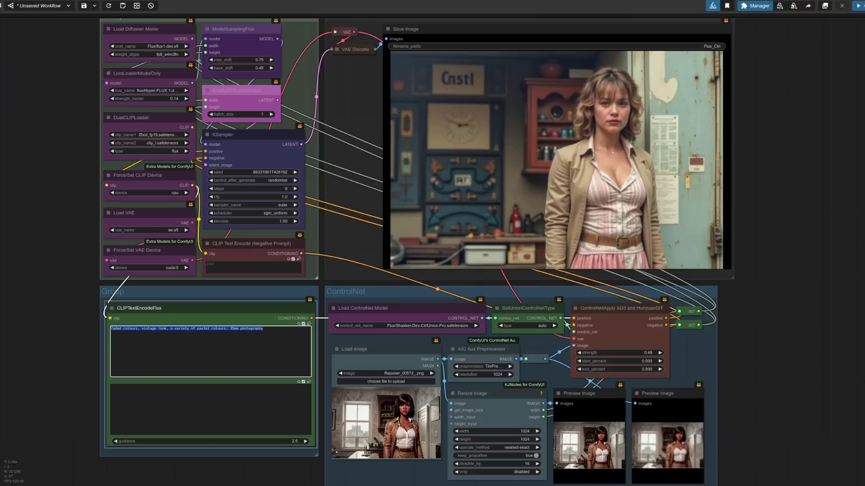
{"action": "left_click", "coordinate": [486, 367]}
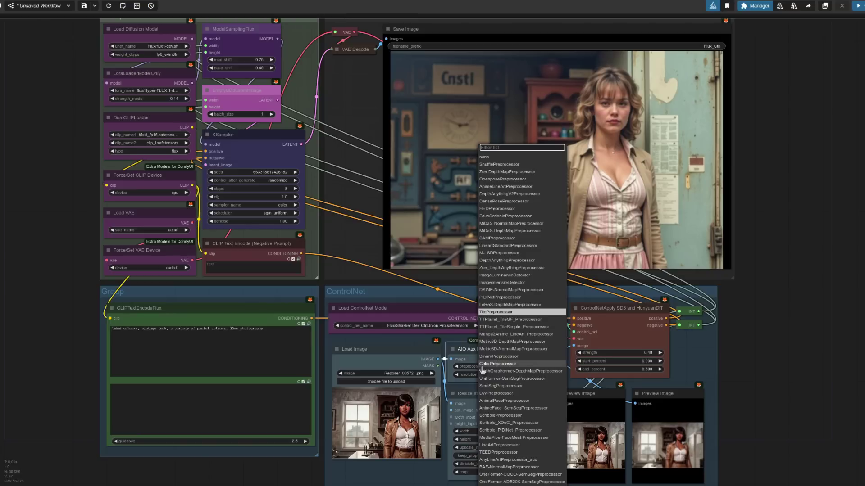
{"action": "left_click", "coordinate": [532, 312]}
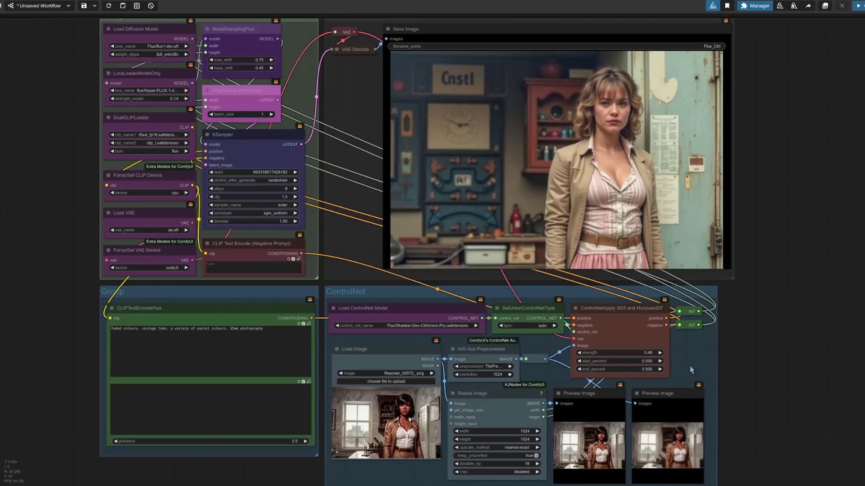
{"action": "scroll", "coordinate": [709, 452], "scroll_direction": "up", "scroll_amount": 5}
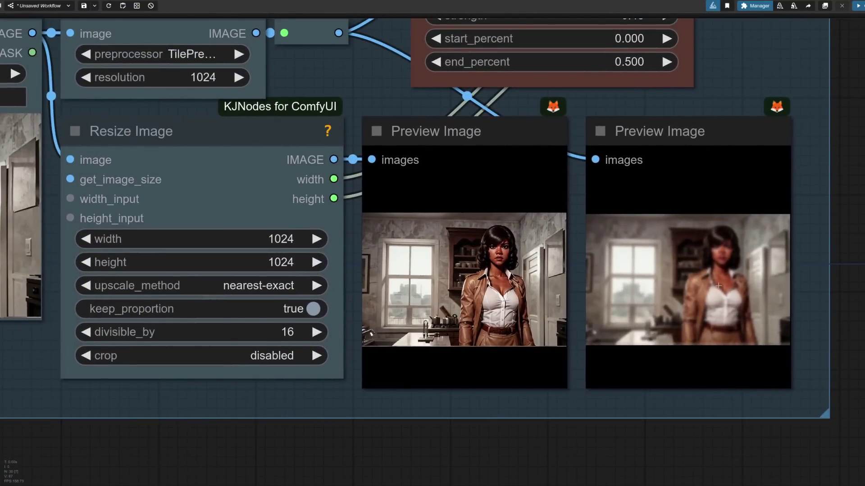
{"action": "scroll", "coordinate": [719, 286], "scroll_direction": "down", "scroll_amount": 3}
{"action": "left_click_drag", "start_coordinate": [450, 135], "coordinate": [580, 450]}
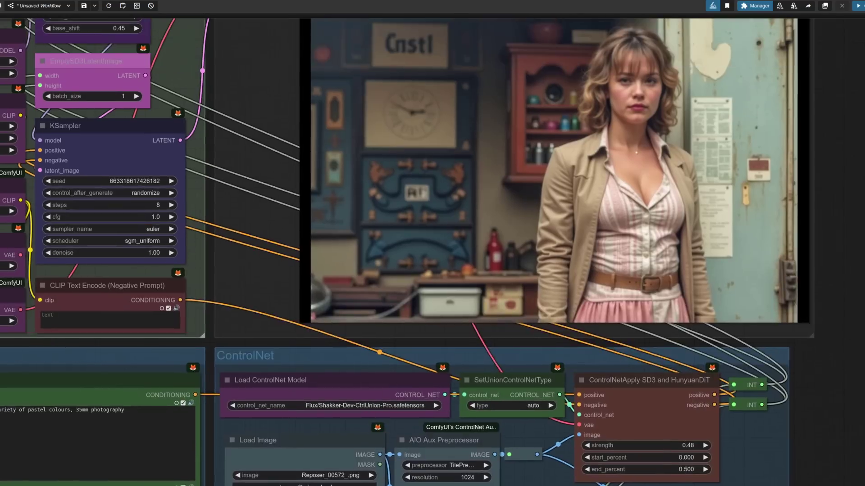
{"action": "scroll", "coordinate": [581, 450], "scroll_direction": "up", "scroll_amount": 1}
{"action": "scroll", "coordinate": [852, 304], "scroll_direction": "down", "scroll_amount": 2}
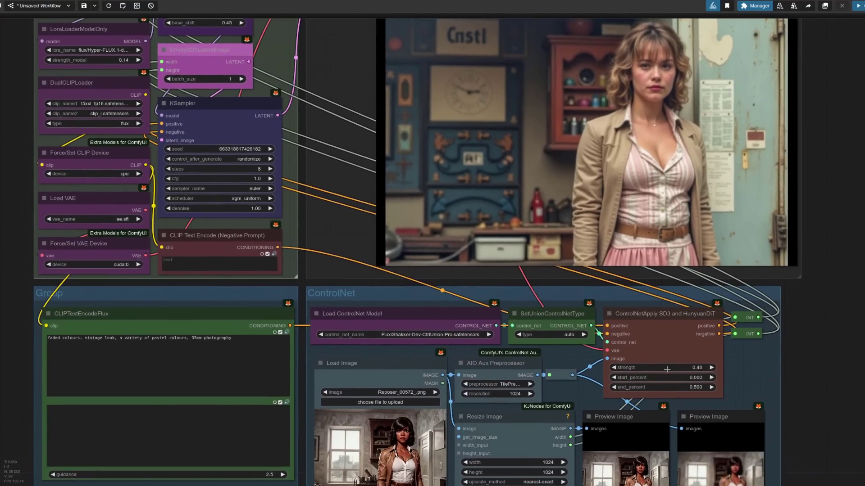
{"action": "scroll", "coordinate": [815, 377], "scroll_direction": "down", "scroll_amount": 3}
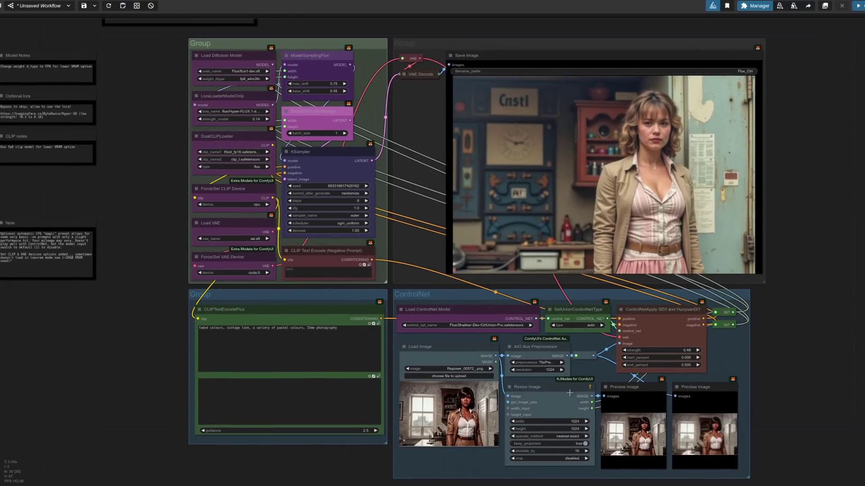
- Pan the workflow view slightly up and left
{"action": "left_click_drag", "start_coordinate": [822, 349], "coordinate": [794, 315]}
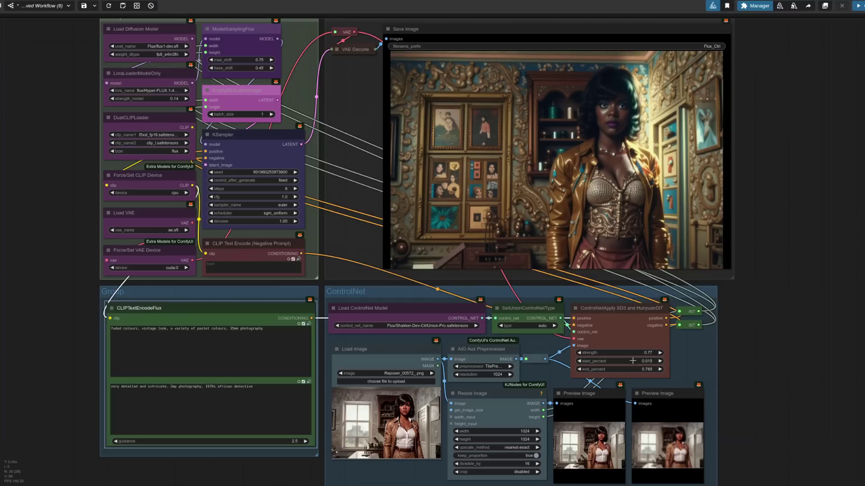
- Lower the ControlNet start_percent from 0.015 to near zero, nudging it up by 0.001
{"action": "left_click_drag", "start_coordinate": [632, 361], "coordinate": [624, 362]}
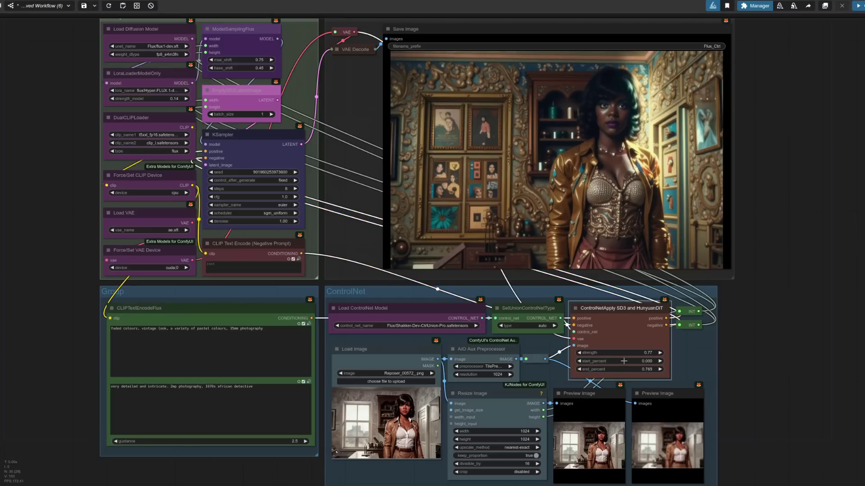
{"action": "left_click", "coordinate": [660, 361]}
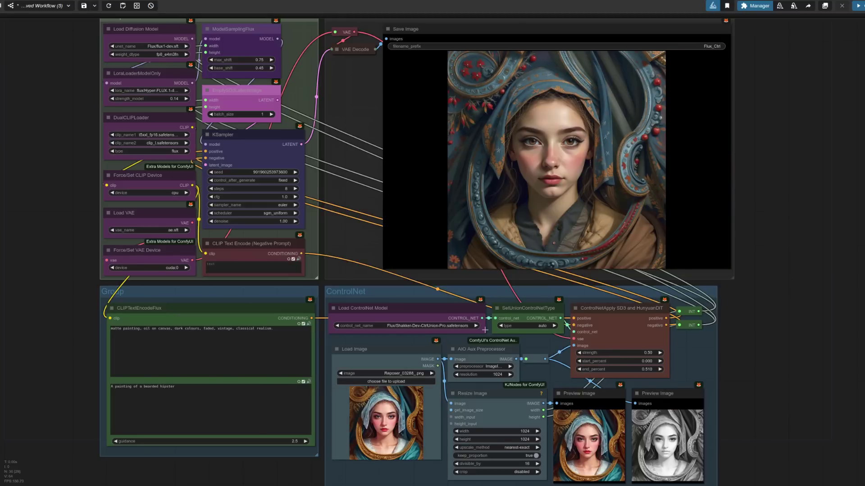
- Choose ImageIntensityDetector as the AIO Aux preprocessor
{"action": "left_click", "coordinate": [481, 366]}
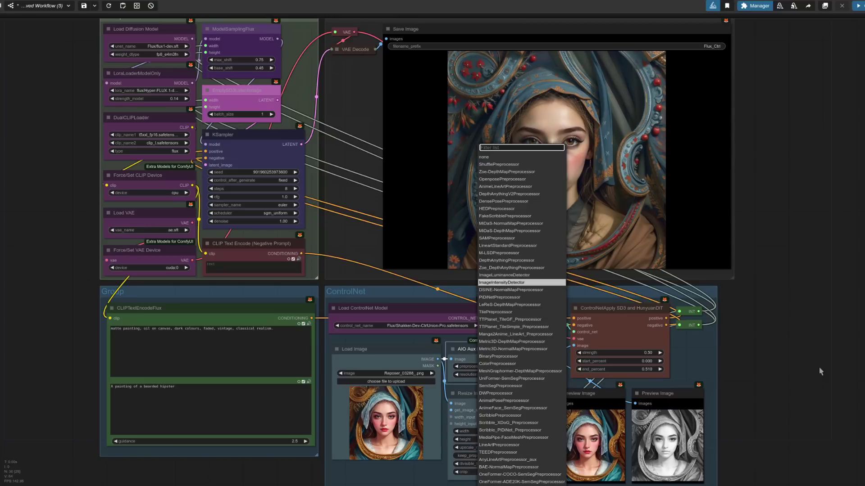
{"action": "left_click", "coordinate": [504, 283]}
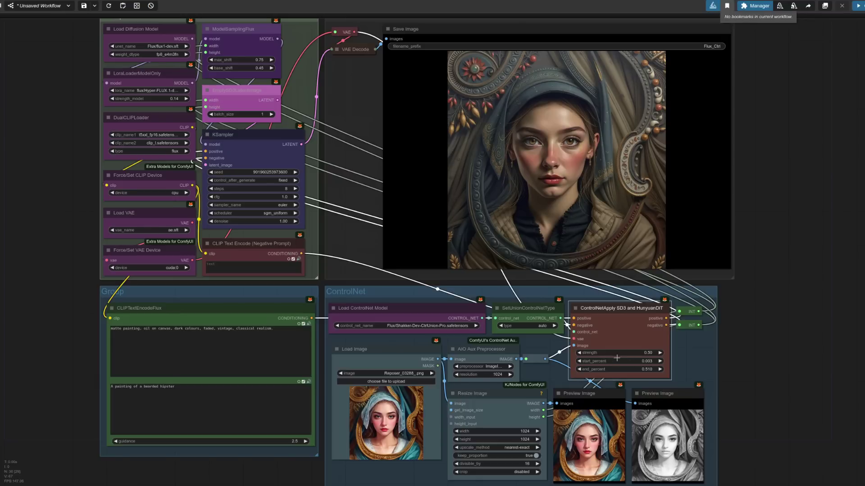
- Set the ControlNet start_percent to 0.003
{"action": "left_click", "coordinate": [651, 363]}
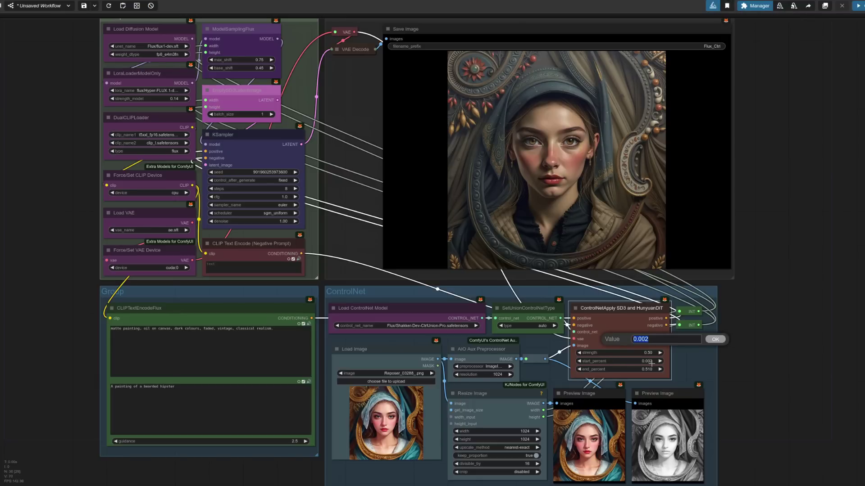
{"action": "left_click", "coordinate": [715, 339]}
{"action": "left_click", "coordinate": [661, 362]}
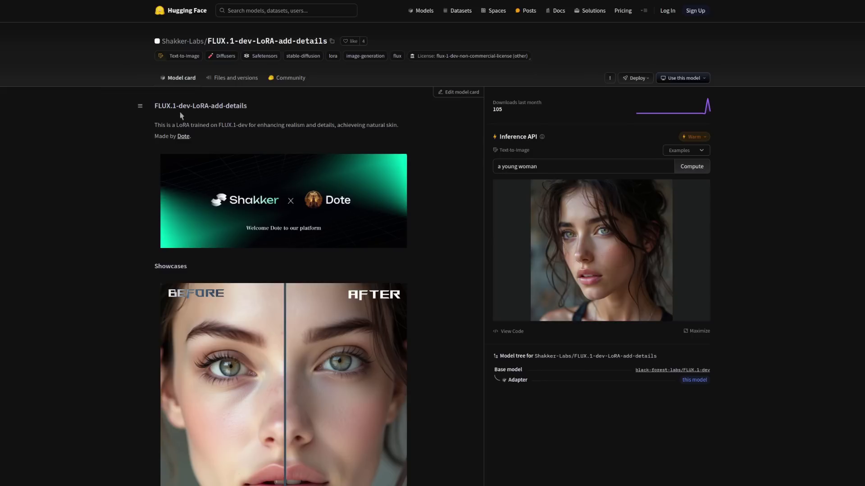
- Scroll through the showcase images on the add-details LoRA model card
{"action": "scroll", "coordinate": [469, 315], "scroll_direction": "down", "scroll_amount": 2}
{"action": "scroll", "coordinate": [470, 311], "scroll_direction": "down", "scroll_amount": 3}
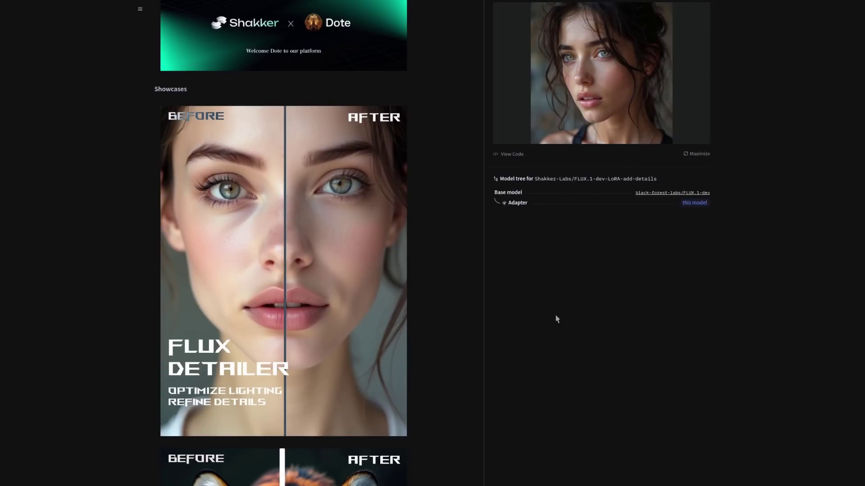
{"action": "scroll", "coordinate": [555, 293], "scroll_direction": "down", "scroll_amount": 9}
{"action": "scroll", "coordinate": [343, 170], "scroll_direction": "down", "scroll_amount": 7}
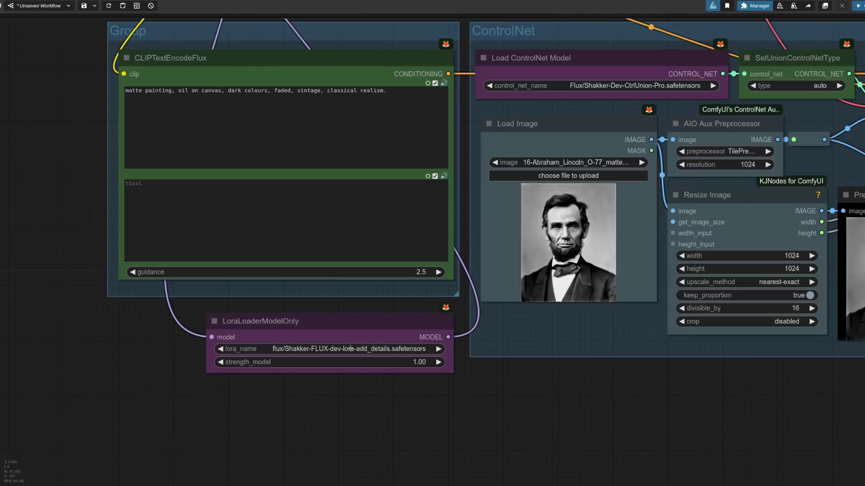
- Pan and zoom around the canvas to inspect the detailed Lincoln result and the ControlNet group
{"action": "scroll", "coordinate": [682, 406], "scroll_direction": "down", "scroll_amount": 3}
{"action": "left_click_drag", "start_coordinate": [755, 411], "coordinate": [707, 470]}
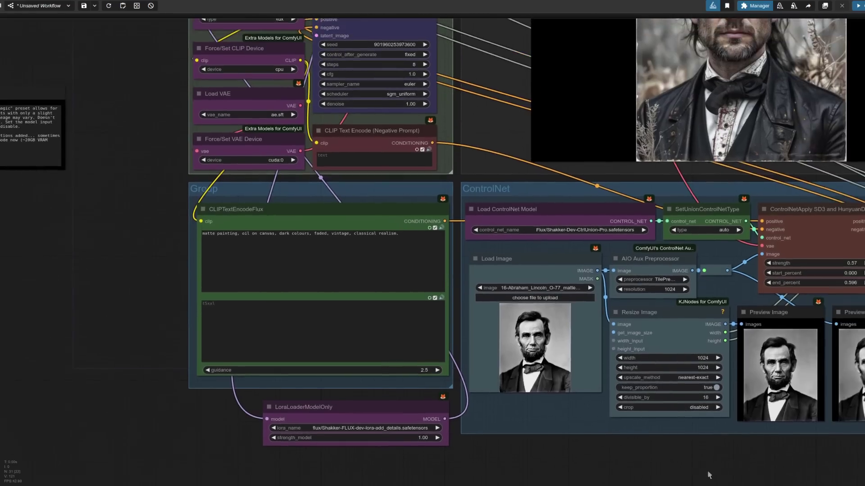
{"action": "left_click_drag", "start_coordinate": [145, 203], "coordinate": [163, 389]}
{"action": "left_click_drag", "start_coordinate": [183, 251], "coordinate": [163, 329]}
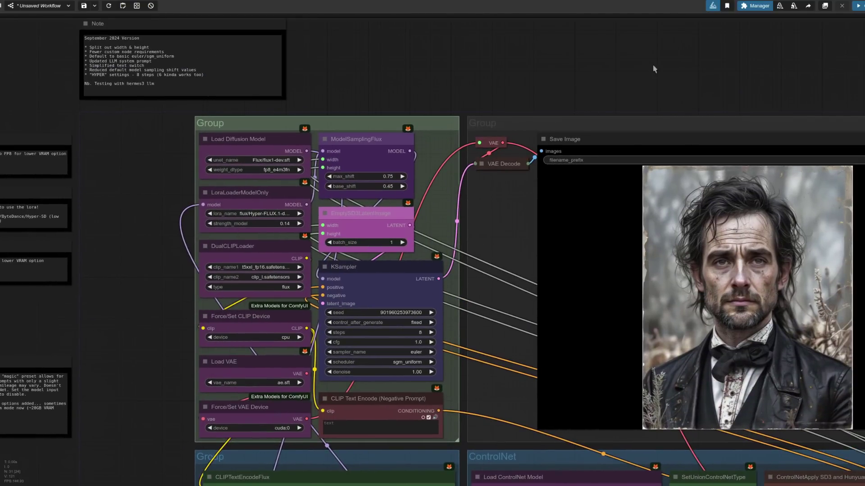
{"action": "left_click_drag", "start_coordinate": [786, 94], "coordinate": [622, 49]}
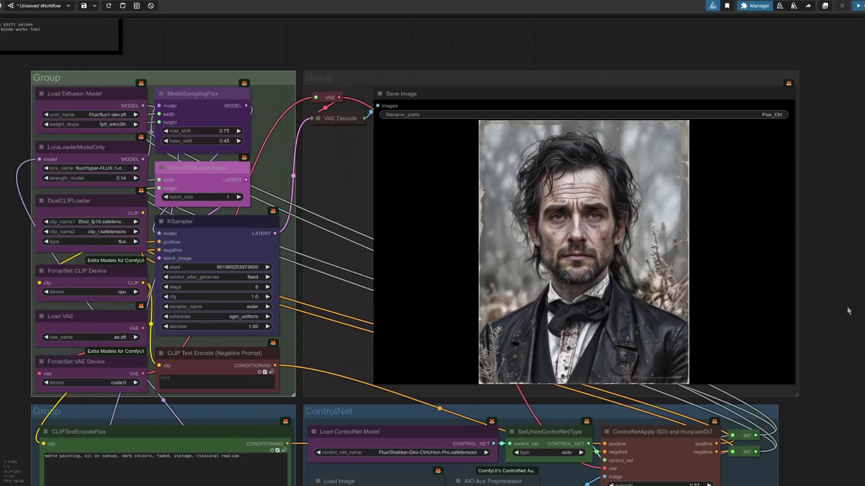
{"action": "scroll", "coordinate": [848, 311], "scroll_direction": "down", "scroll_amount": 9}
{"action": "scroll", "coordinate": [847, 311], "scroll_direction": "up", "scroll_amount": 5}
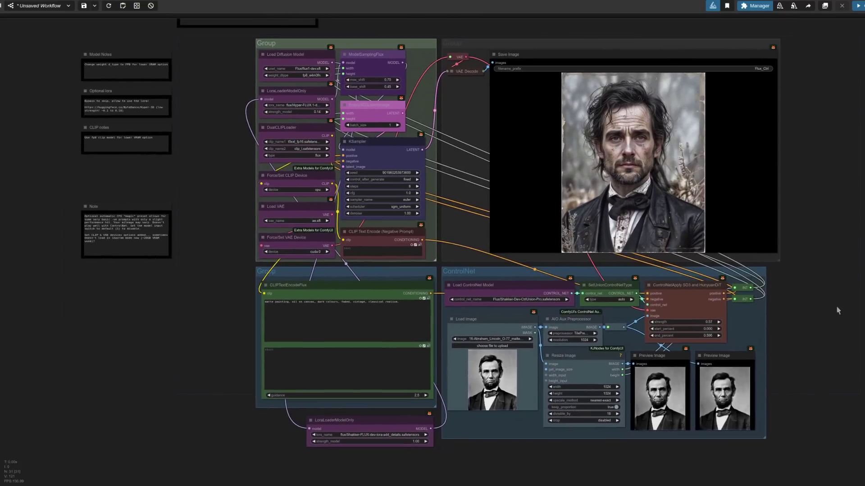
{"action": "scroll", "coordinate": [837, 310], "scroll_direction": "up", "scroll_amount": 2}
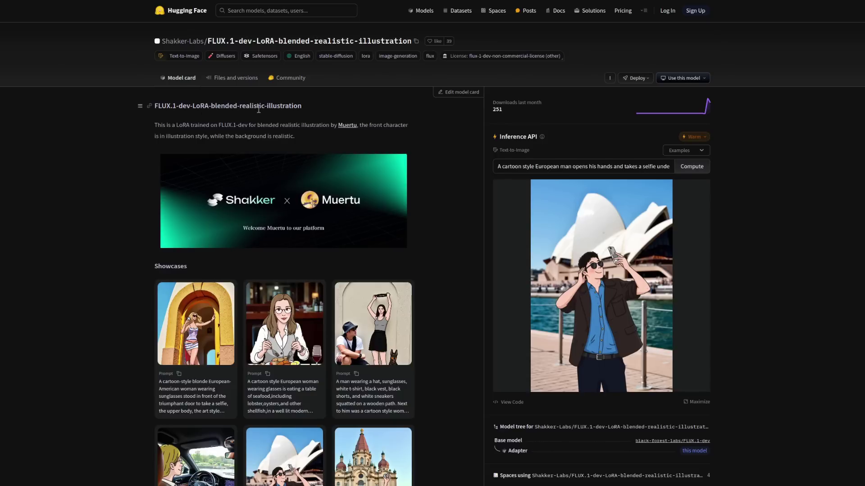
{"action": "scroll", "coordinate": [455, 233], "scroll_direction": "down", "scroll_amount": 3}
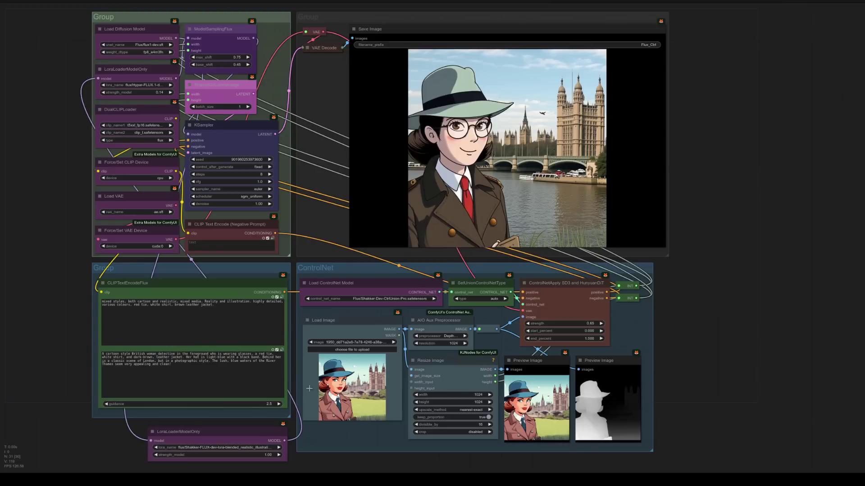
- Check which LoRA the LoraLoaderModelOnly node is currently loading
{"action": "left_click", "coordinate": [216, 430]}
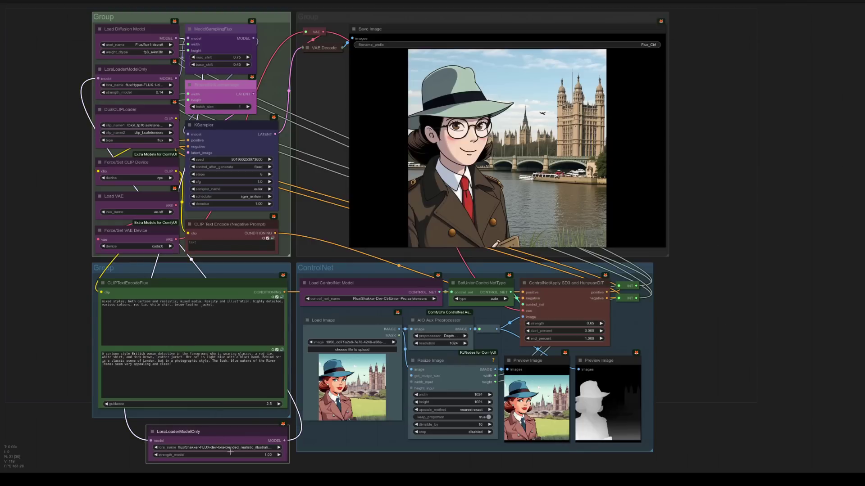